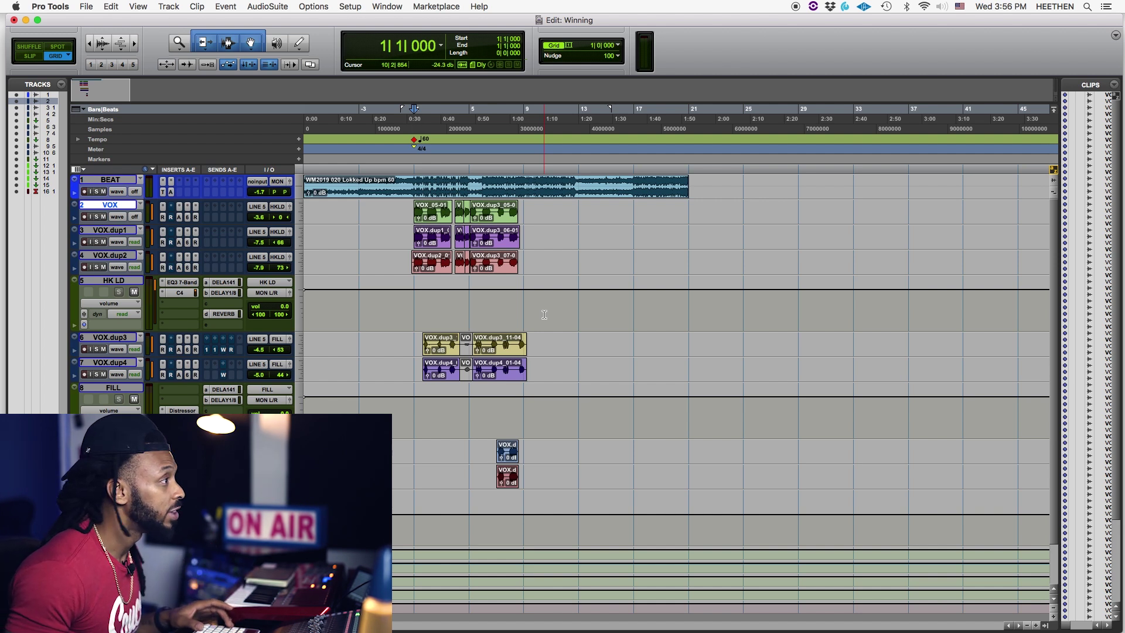
# Step: Quit the UAD Meter & Control Panel app from the app switcher and return to the Winning session
pyautogui.press('super+Tab')
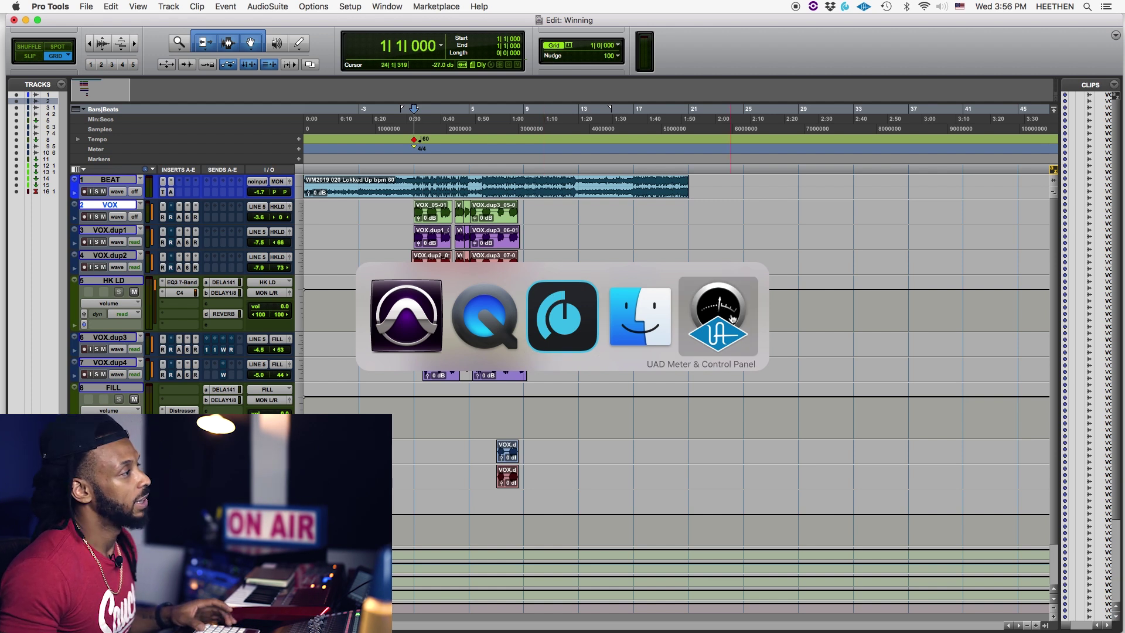
pyautogui.press('super+q')
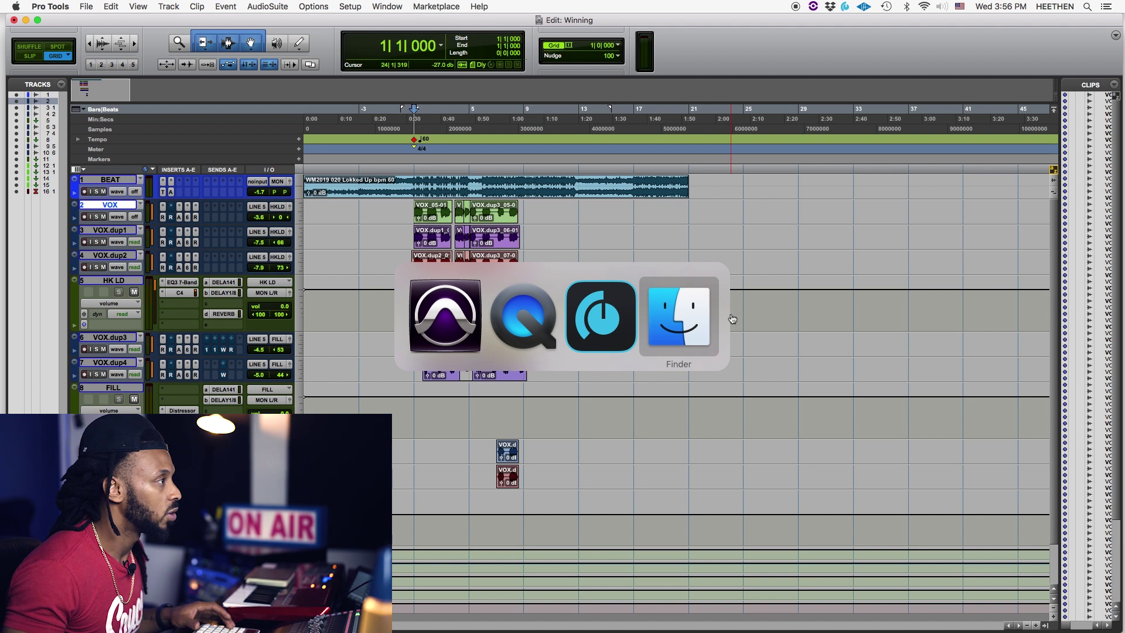
pyautogui.click(729, 307)
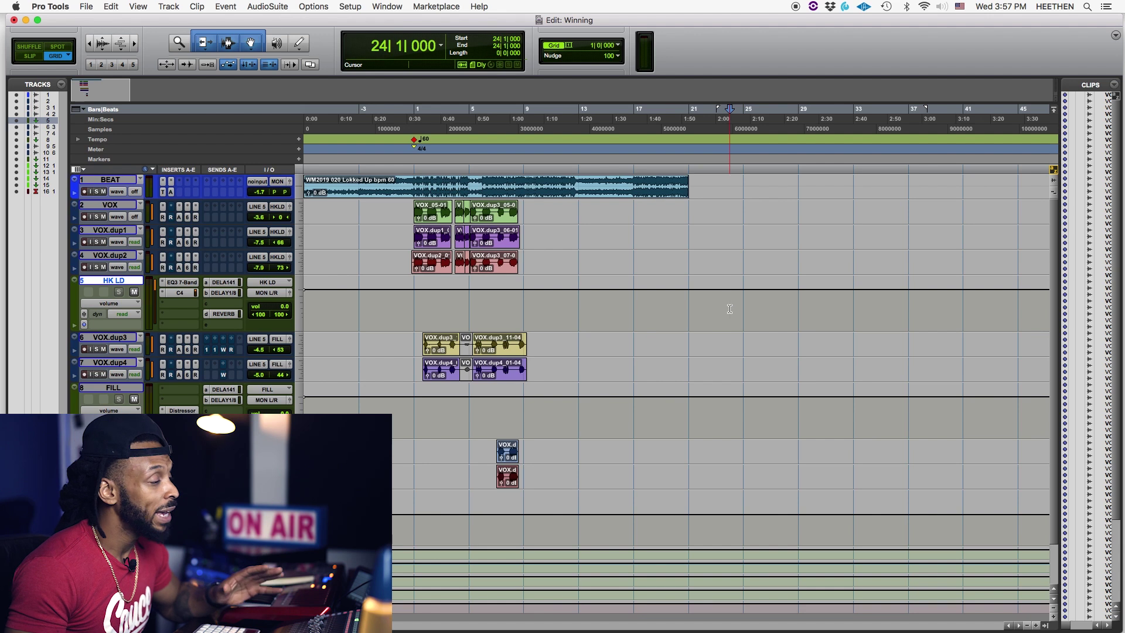
pyautogui.moveTo(826, 631)
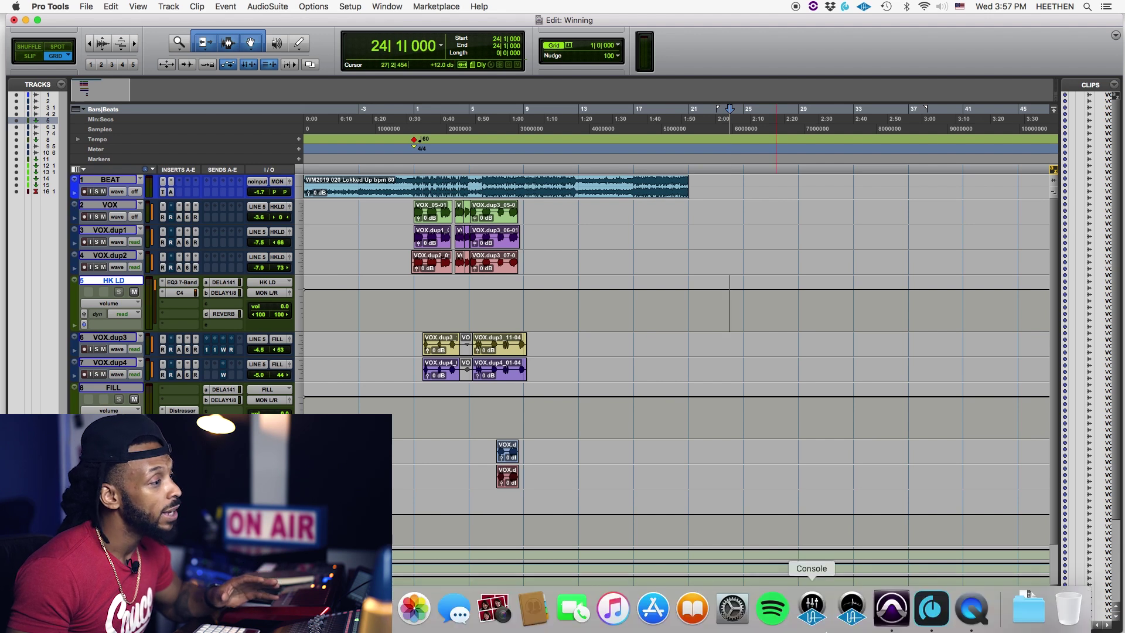
pyautogui.rightClick(1058, 612)
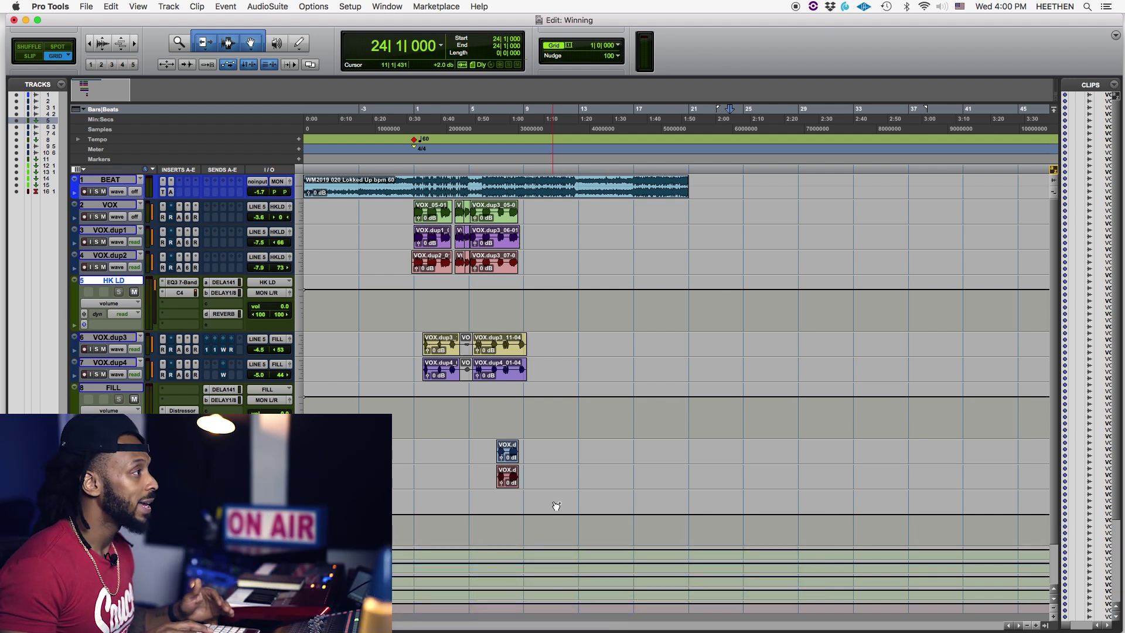
pyautogui.press('super+equal')
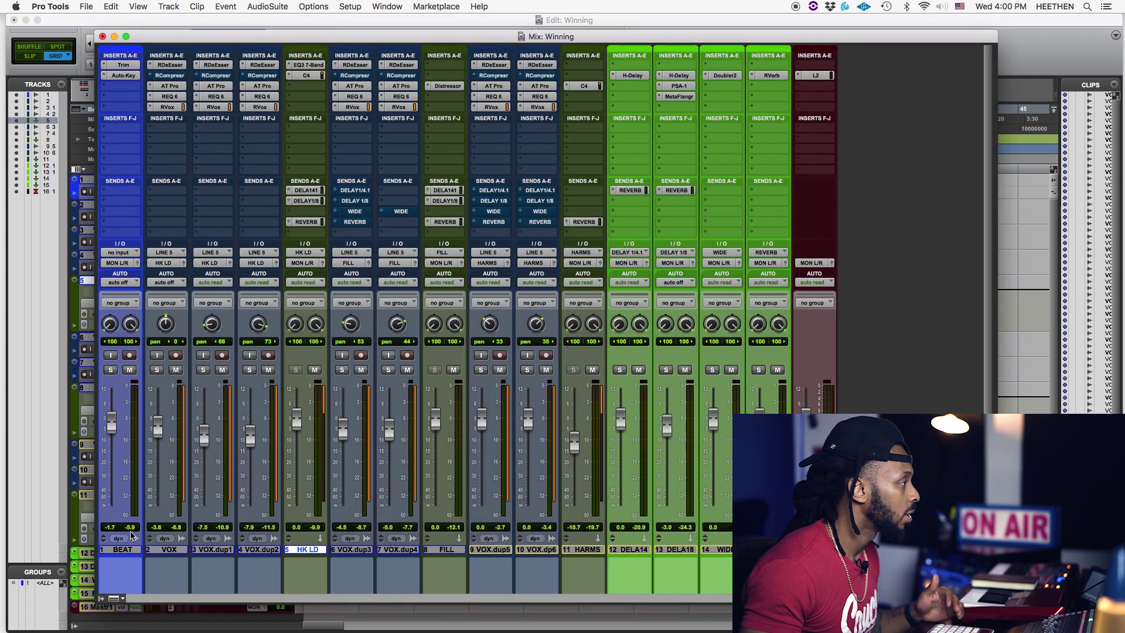
# Step: Enlarge the Mix window and mute the FILL and HARMS tracks
pyautogui.moveTo(97, 605); pyautogui.dragTo(49, 620)
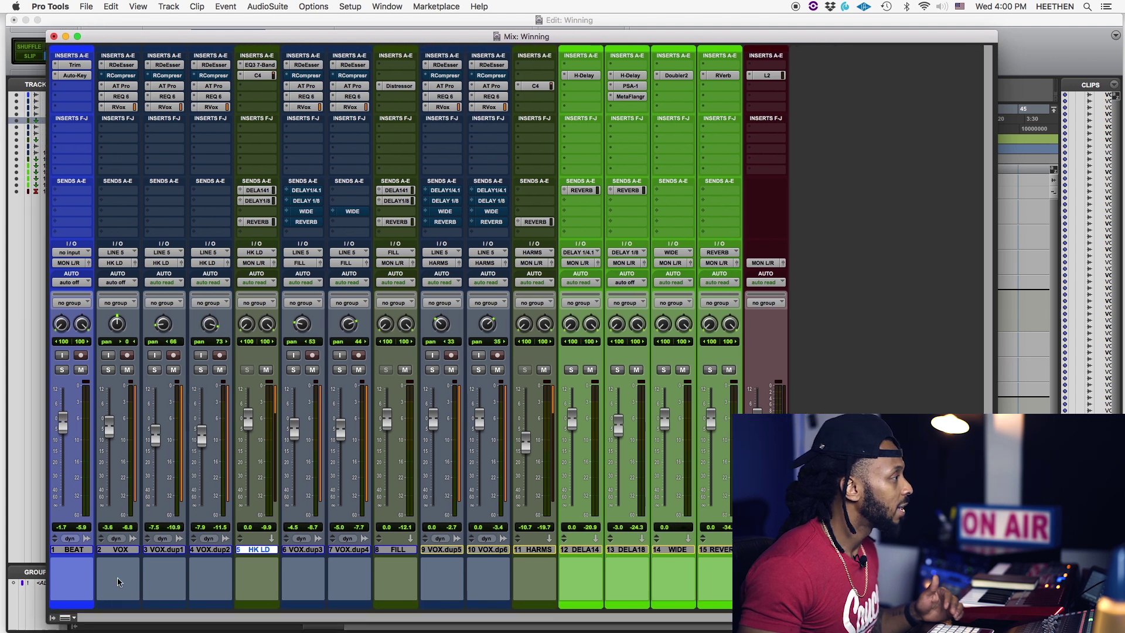
pyautogui.moveTo(121, 551); pyautogui.dragTo(220, 551)
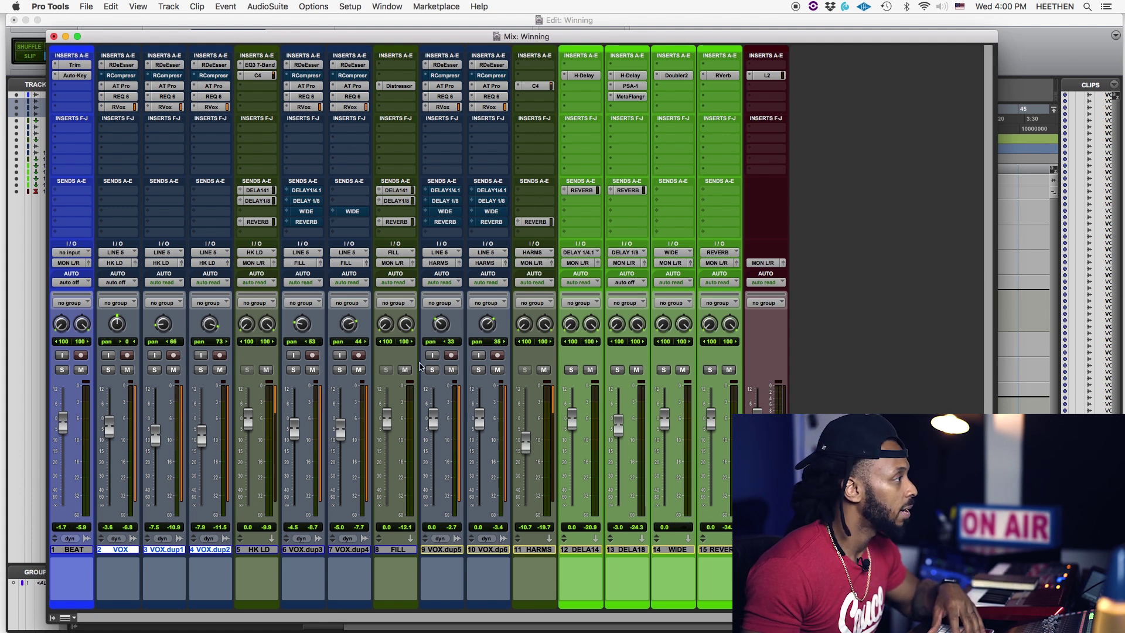
pyautogui.click(406, 370)
pyautogui.click(544, 370)
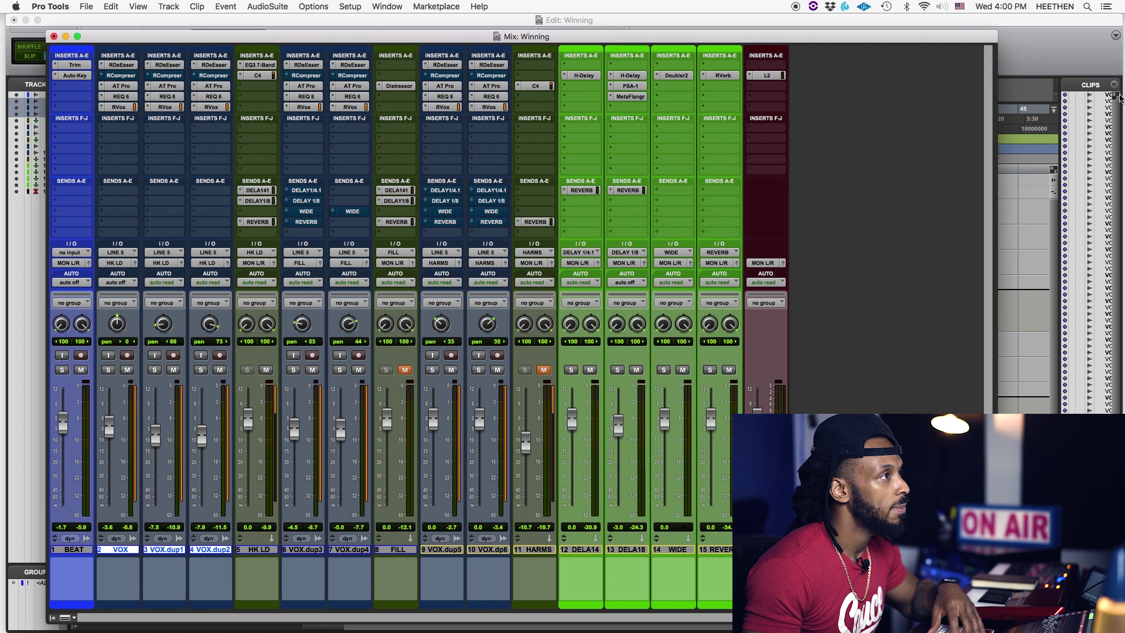
# Step: Play the Winning session from bar 1 in the Edit window, then stop and reopen the Mix window
pyautogui.click(1097, 70)
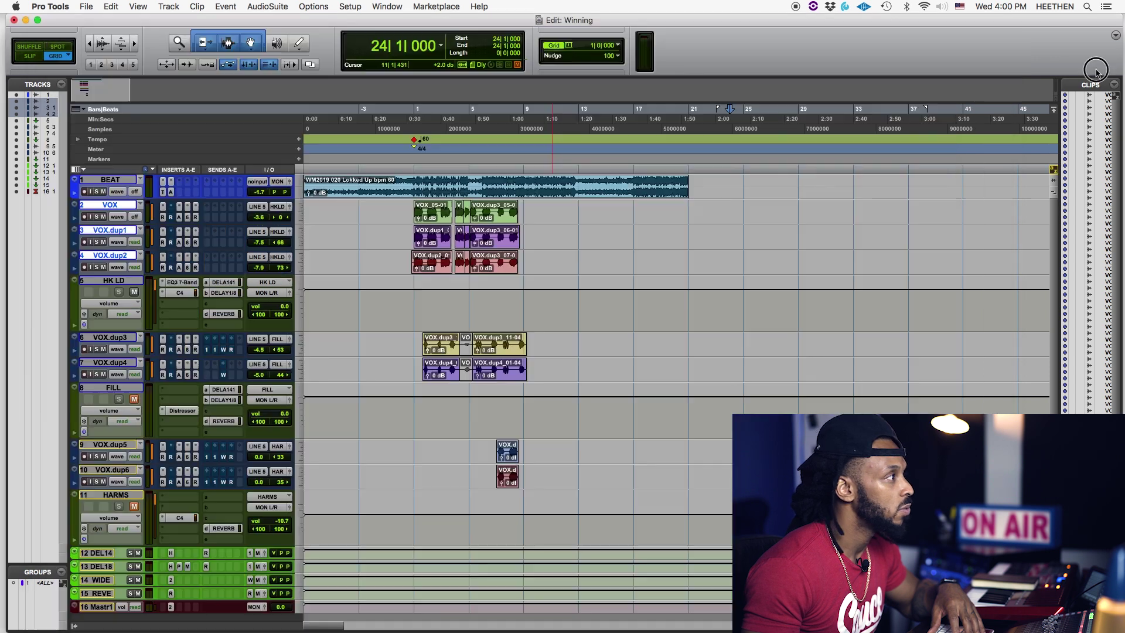
pyautogui.click(414, 170)
pyautogui.press('space')
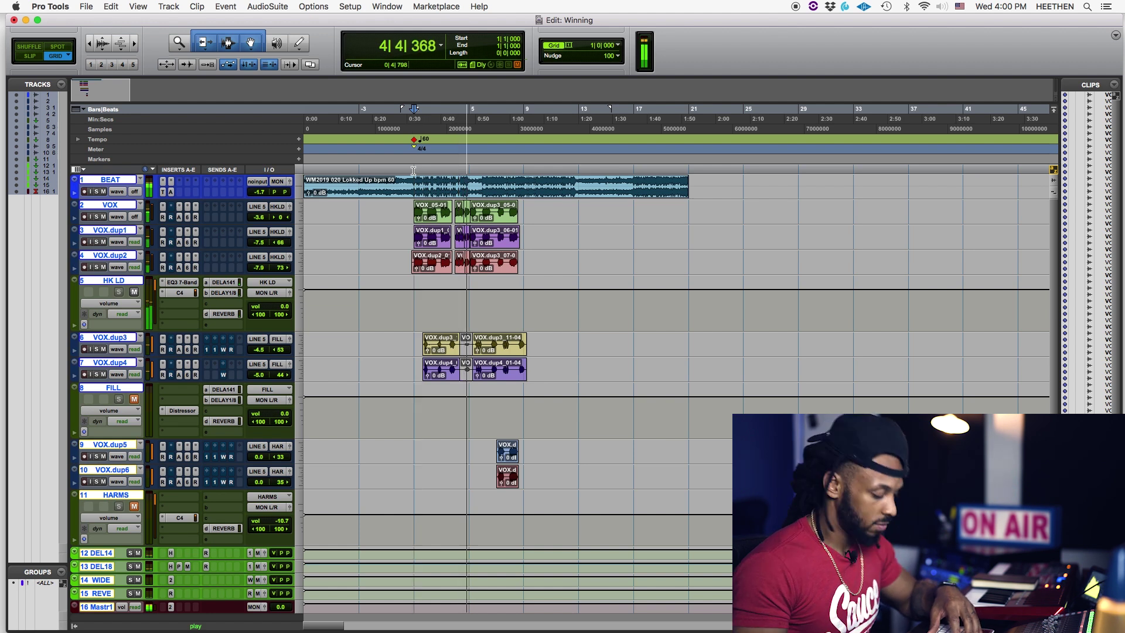
pyautogui.press('space')
pyautogui.press('super+equal')
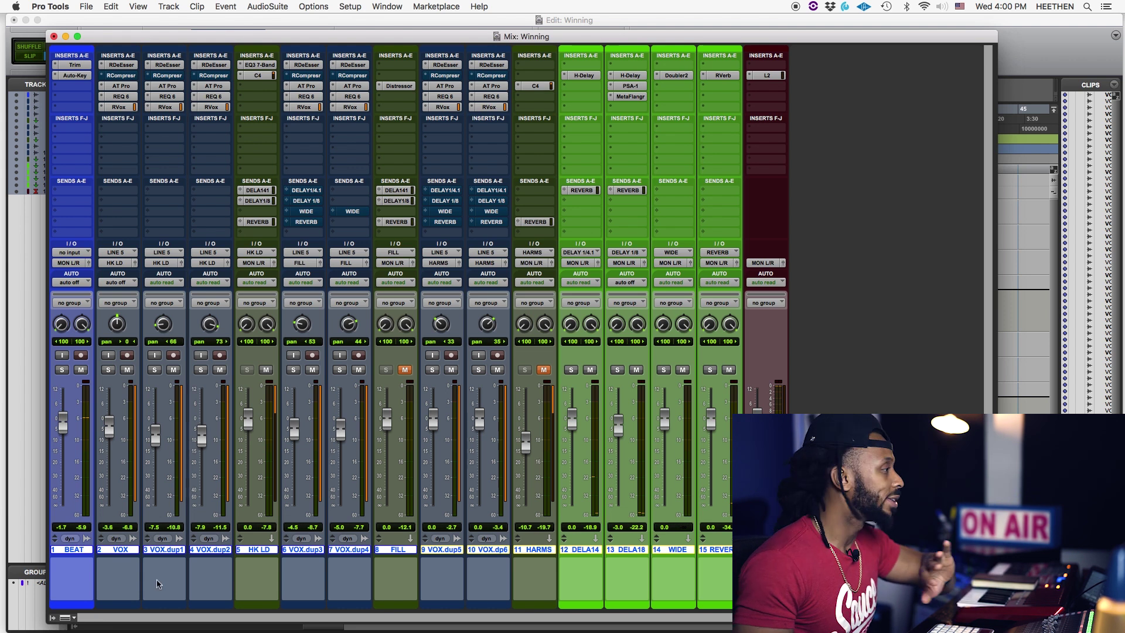
pyautogui.click(125, 554)
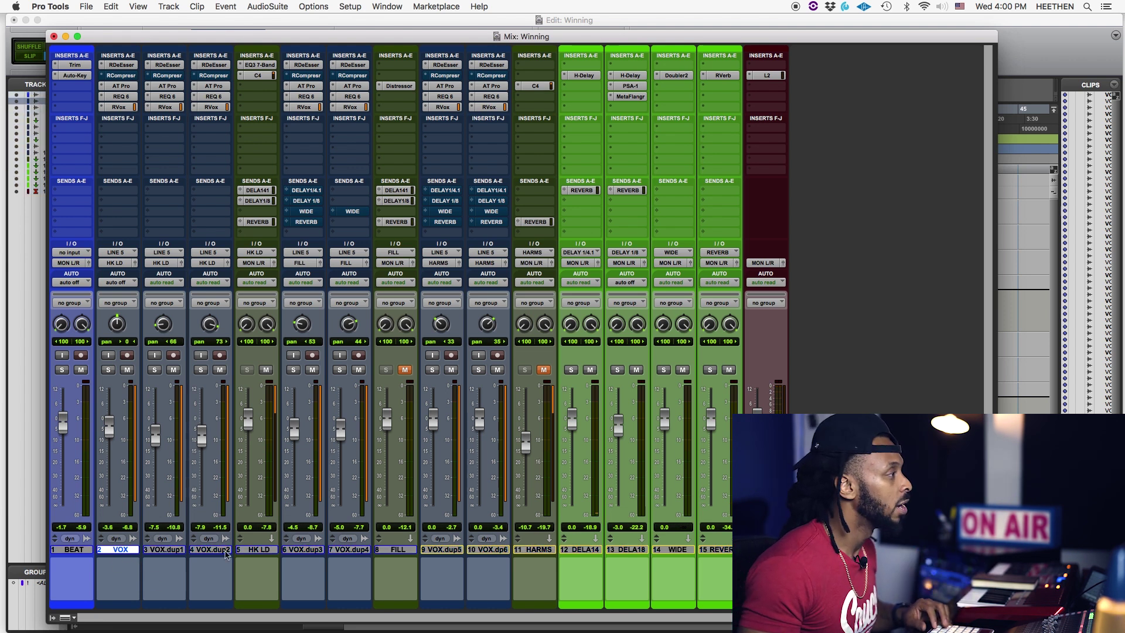
pyautogui.keyDown('shift'); pyautogui.click(224, 551); pyautogui.keyUp('shift')
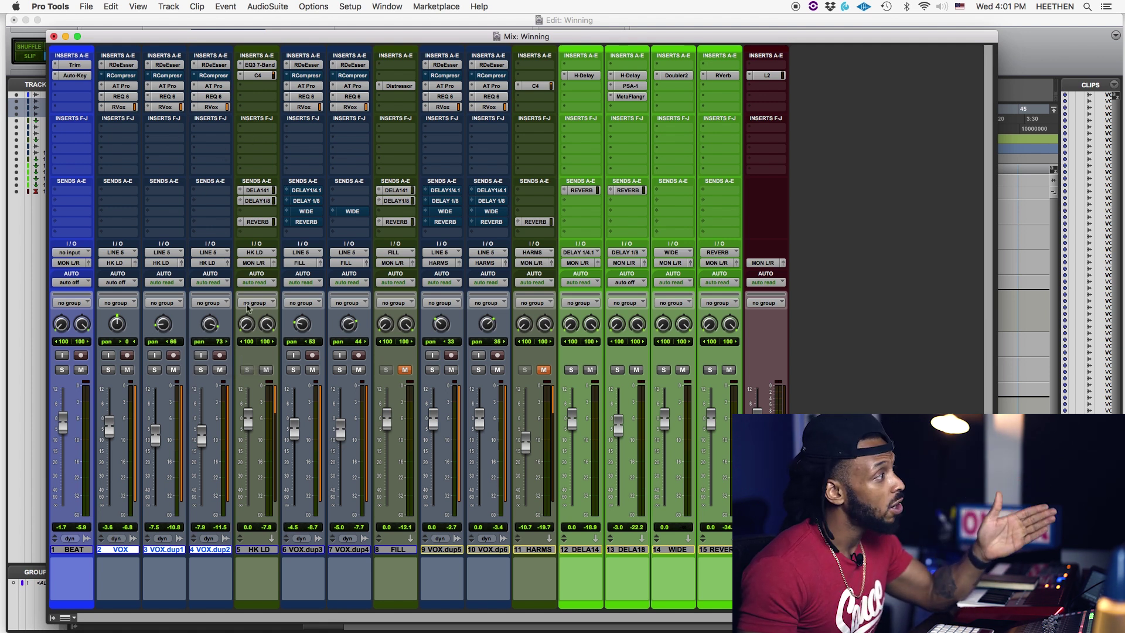
pyautogui.click(261, 552)
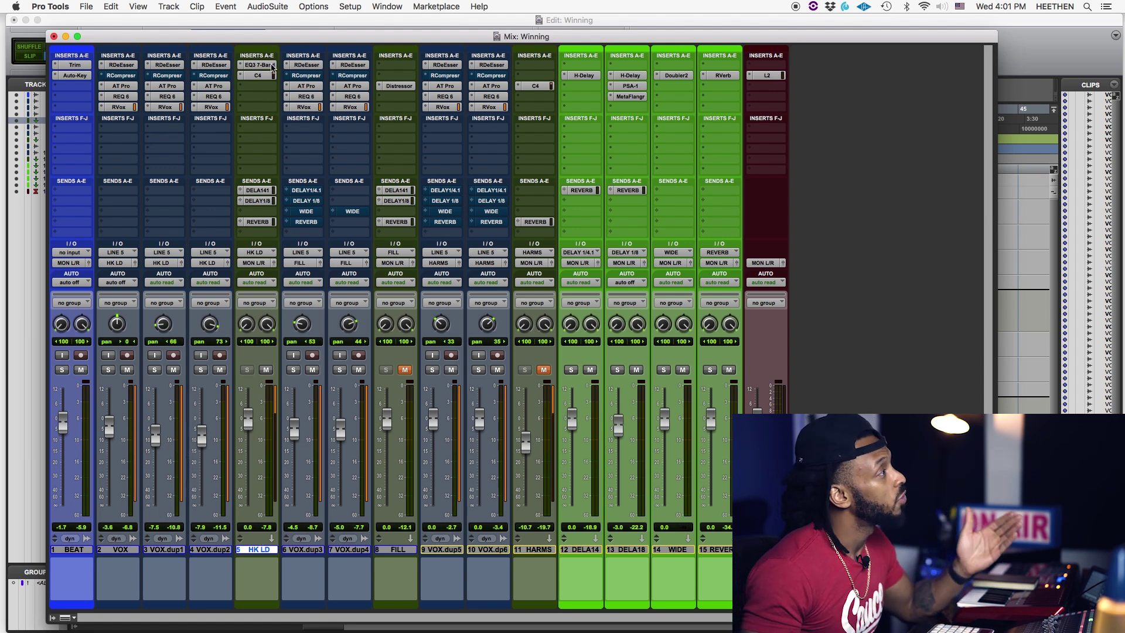
pyautogui.click(272, 67)
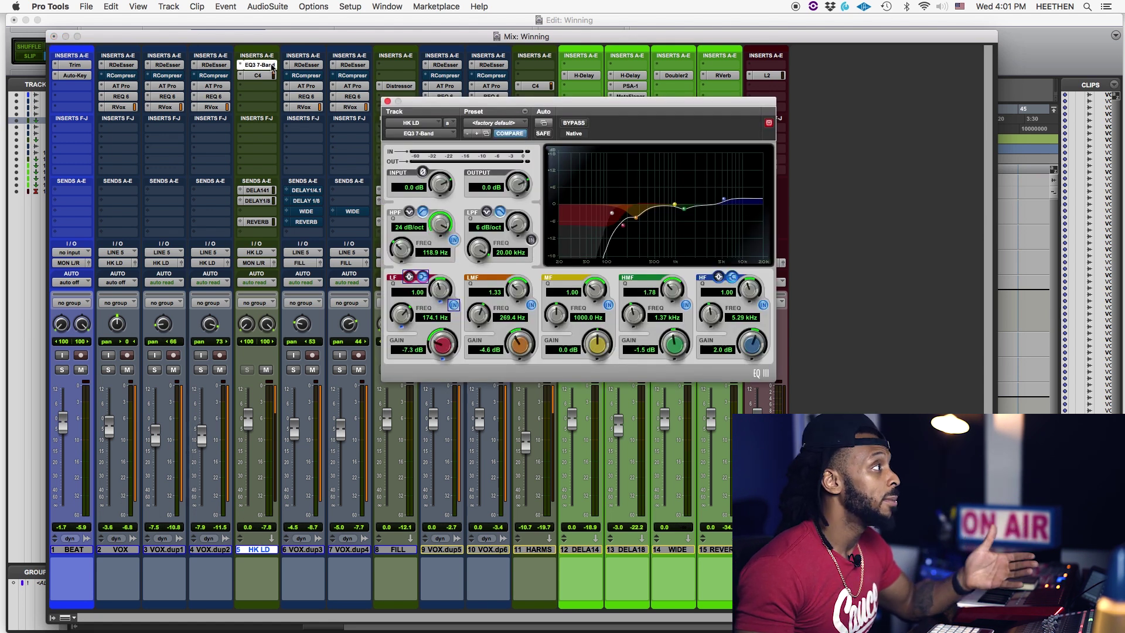
pyautogui.click(272, 67)
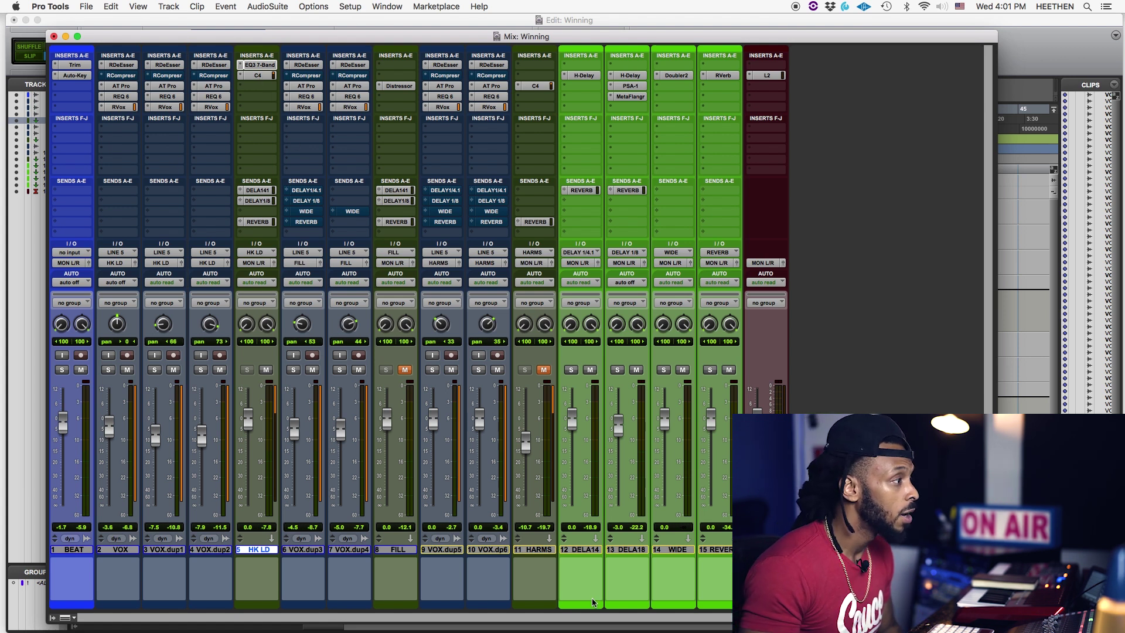
pyautogui.click(594, 550)
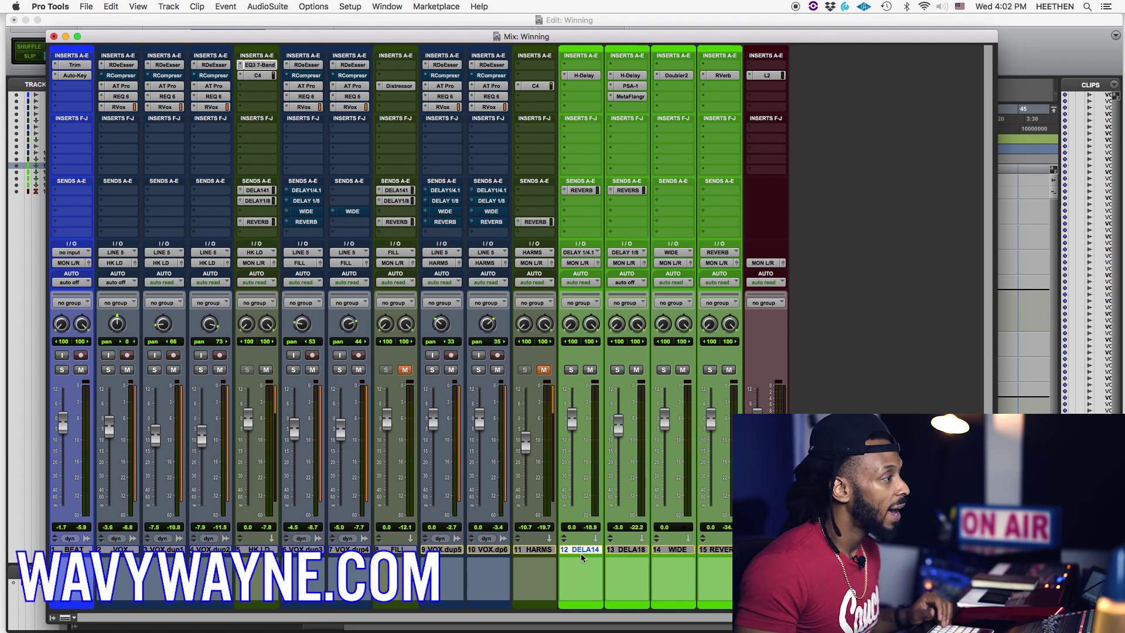
# Step: Extend the selection from DELA14 to the reverb track, covering tracks 12–15
pyautogui.keyDown('shift'); pyautogui.click(710, 551); pyautogui.keyUp('shift')
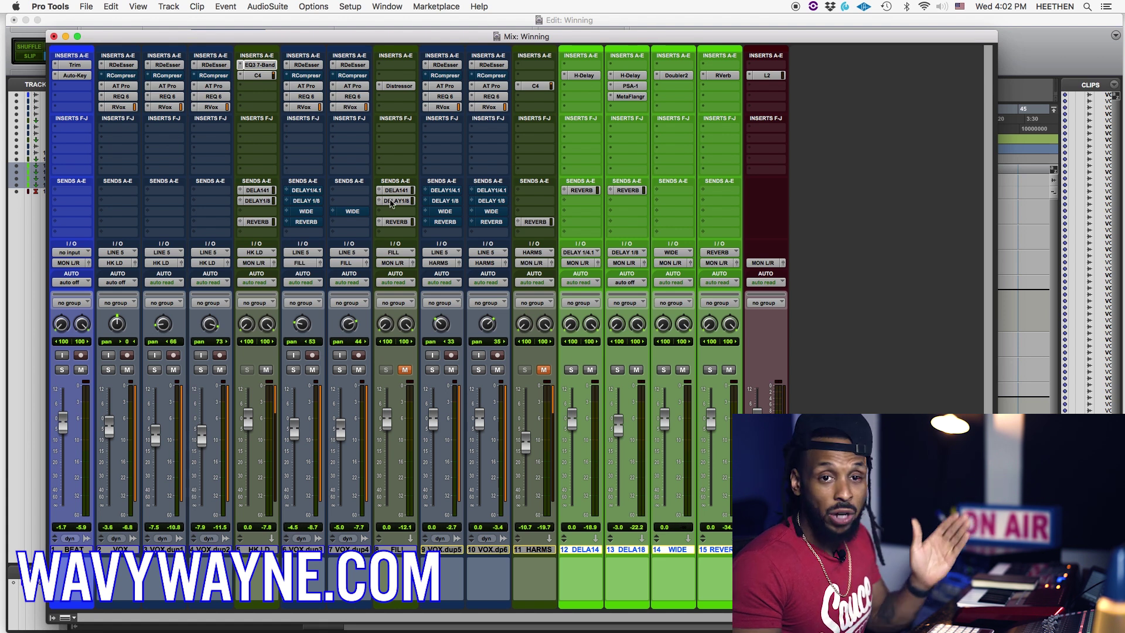
pyautogui.click(724, 75)
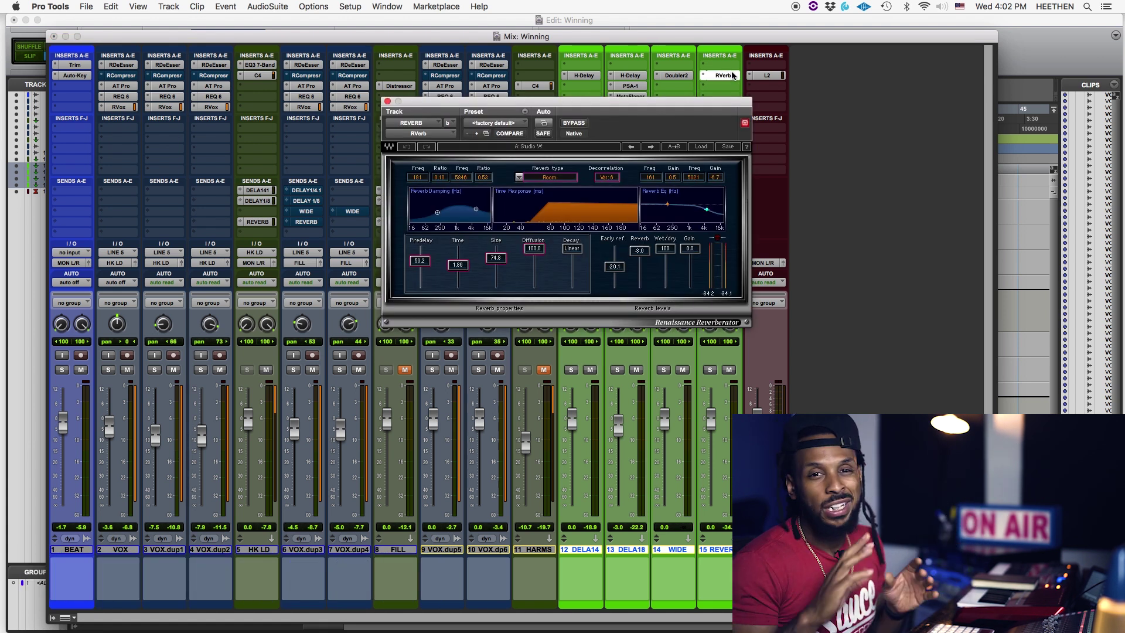
pyautogui.click(387, 101)
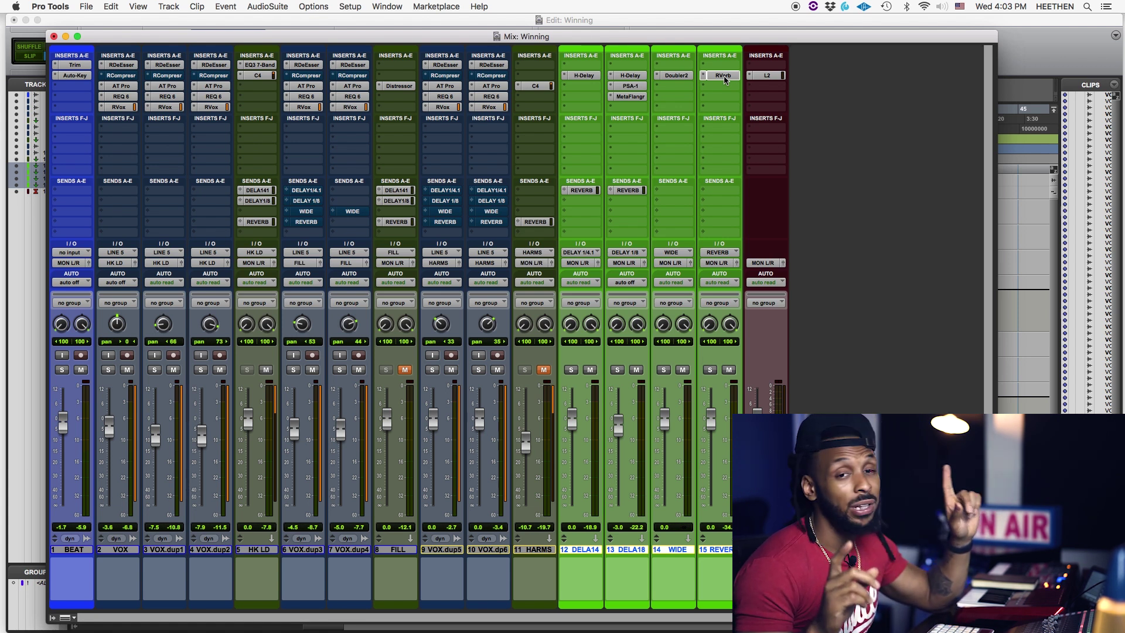
pyautogui.moveTo(657, 39); pyautogui.dragTo(669, 33)
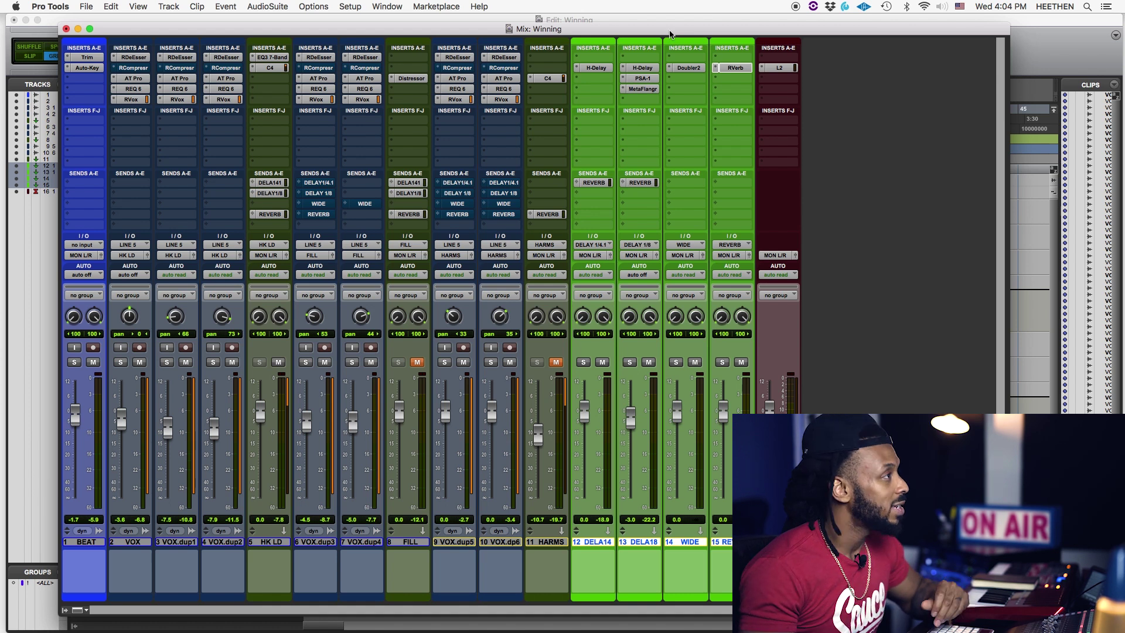
pyautogui.moveTo(663, 31); pyautogui.dragTo(664, 27)
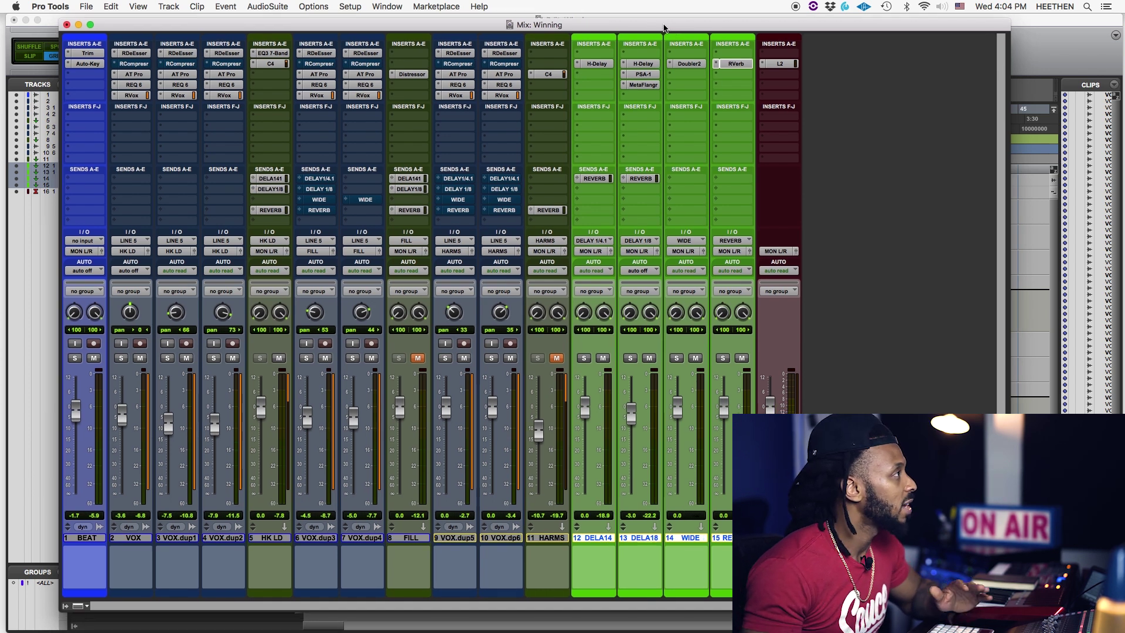
# Step: Open Setup > Playback Engine and set the H/W Buffer Size to 1024 samples
pyautogui.click(351, 7)
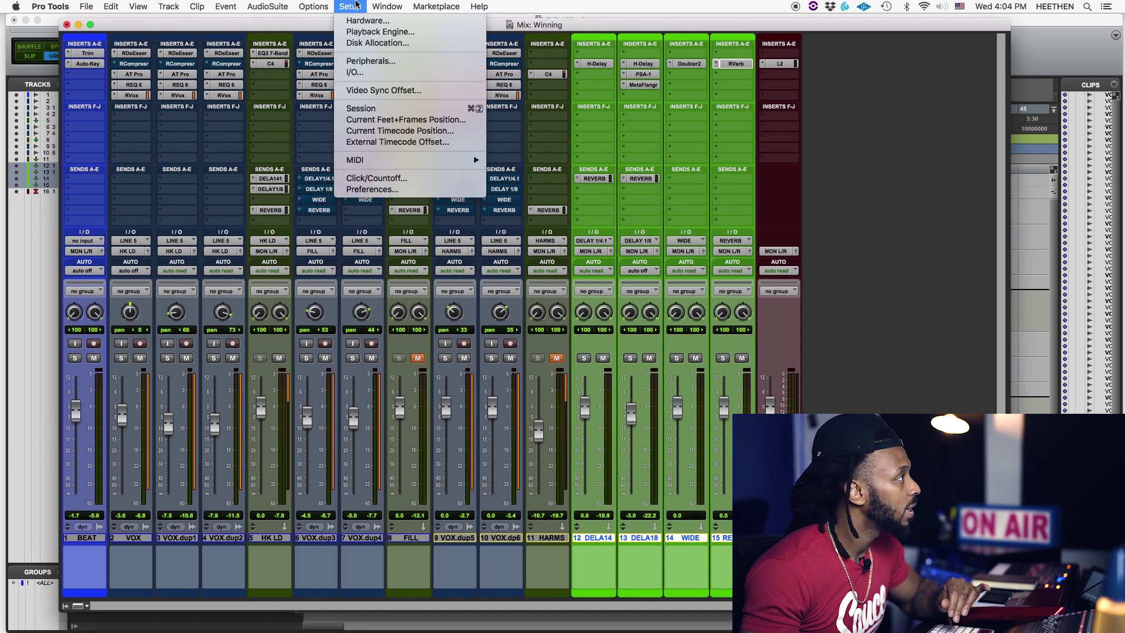
pyautogui.click(362, 33)
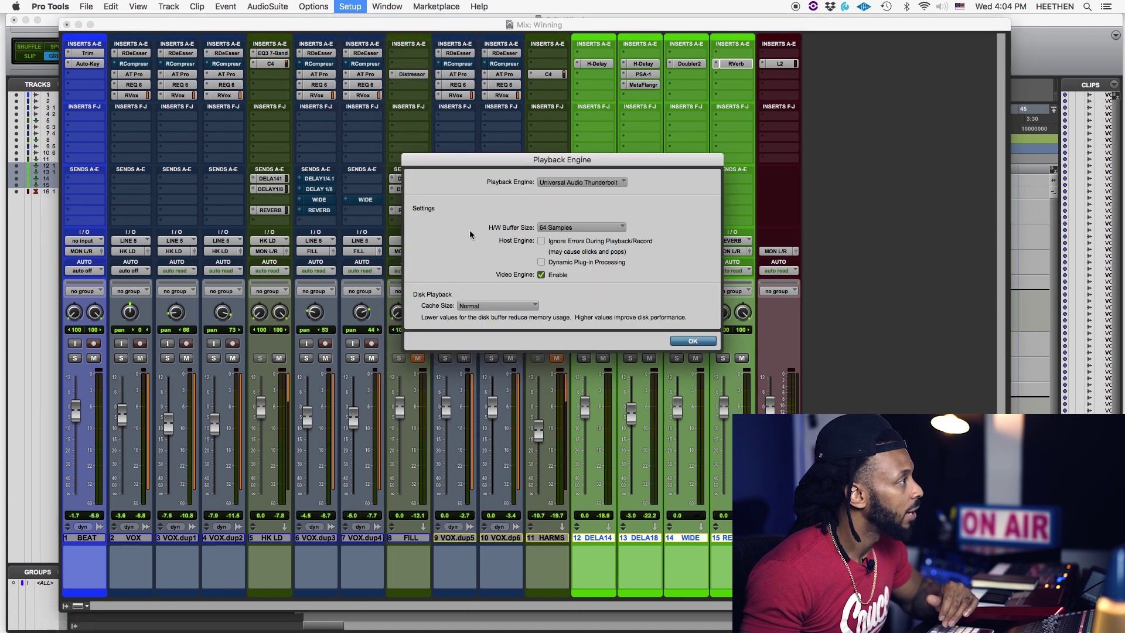
pyautogui.click(545, 229)
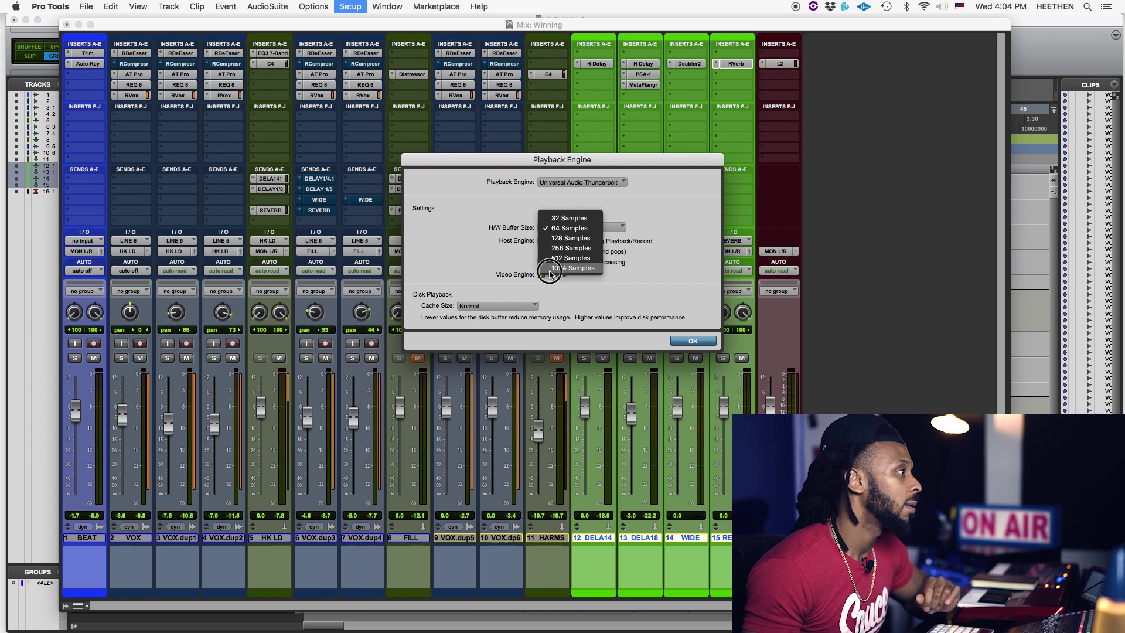
pyautogui.click(551, 269)
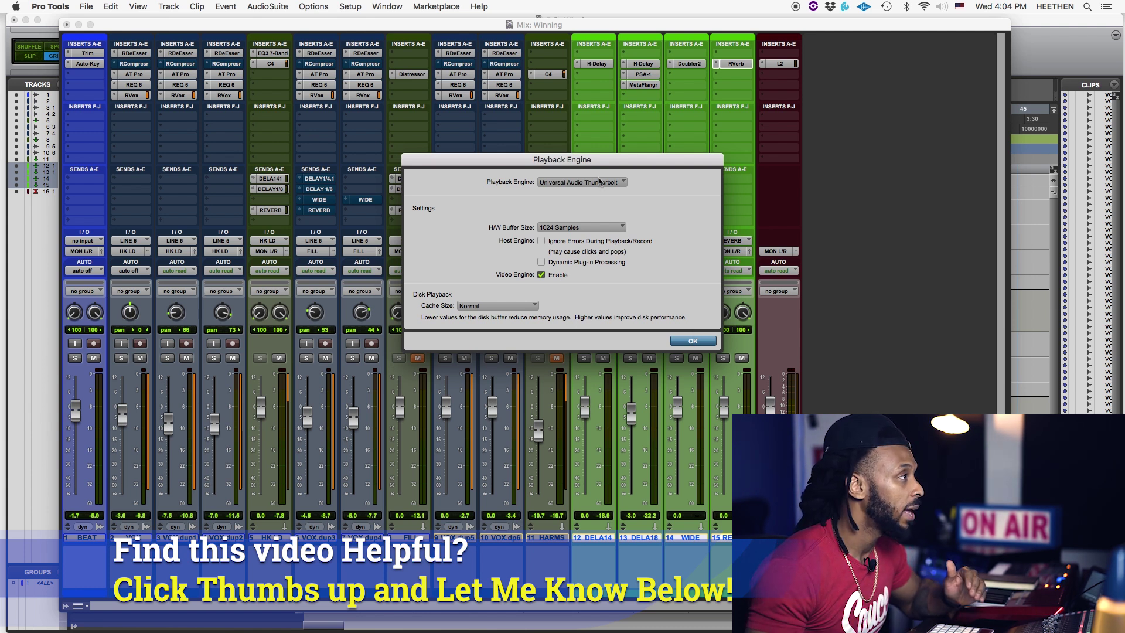
# Step: Return the H/W Buffer Size to 64 samples
pyautogui.moveTo(600, 165); pyautogui.dragTo(600, 167)
pyautogui.click(592, 228)
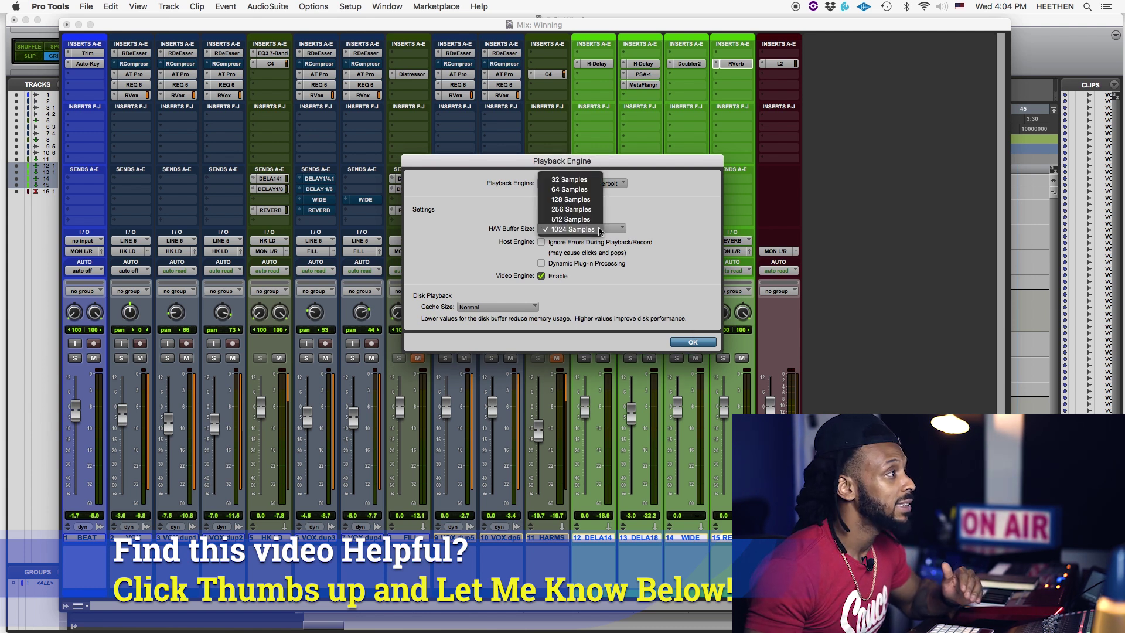
pyautogui.click(571, 189)
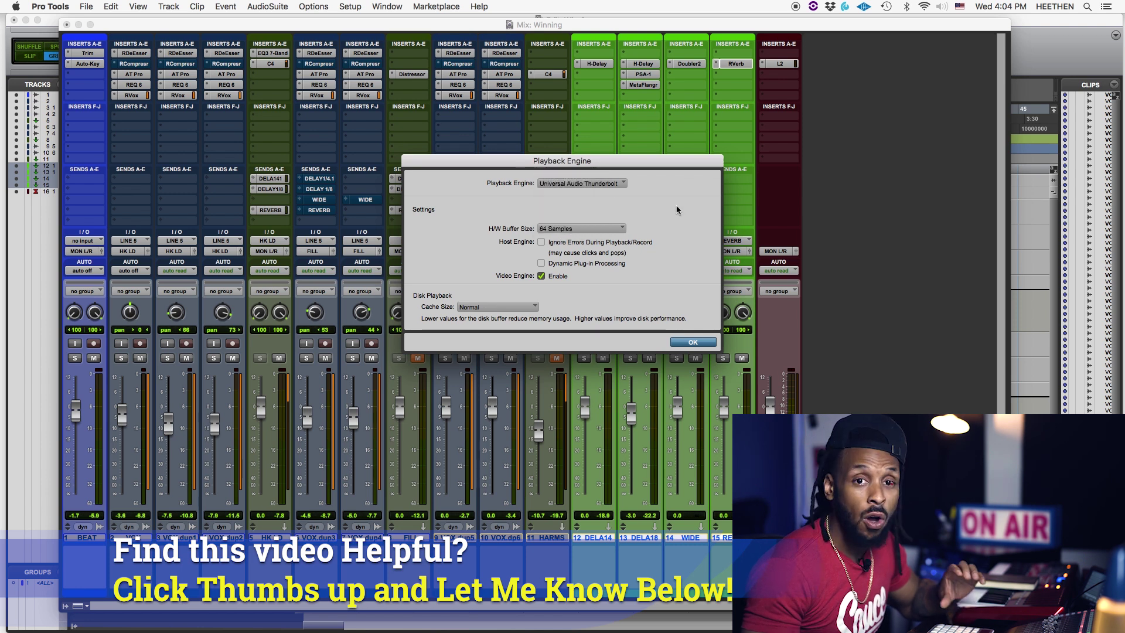